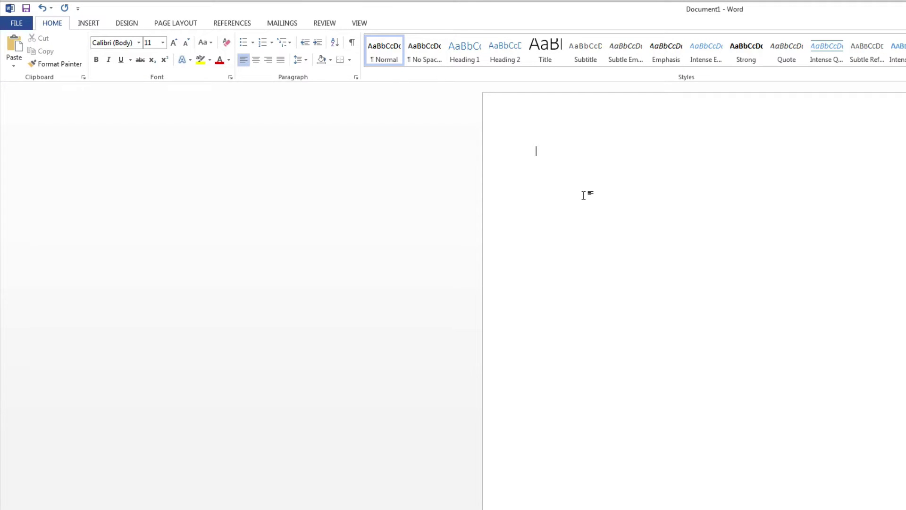
- Type the bold scene heading 'INT. - COMPUTER LAB - 2:00PM' at the top of the page, then start a new line
key("ctrl+b")
type("Int")
key("BackSpace")
key("BackSpace")
key("BackSpace")
type("INT. - COMPUTER LAB")
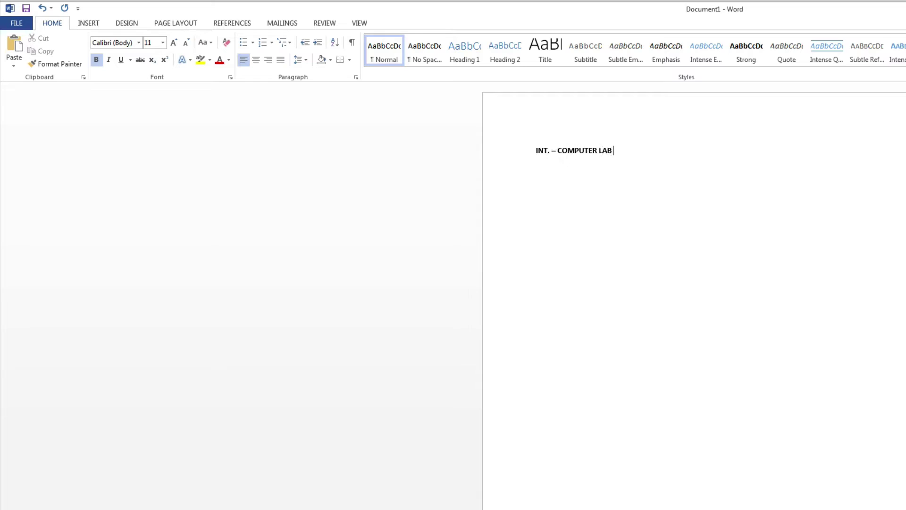
type(" - 2:00PM")
key("Return")
type("asd")
key("BackSpace")
key("BackSpace")
key("BackSpace")
left_click(577, 166)
key("alt+Tab")
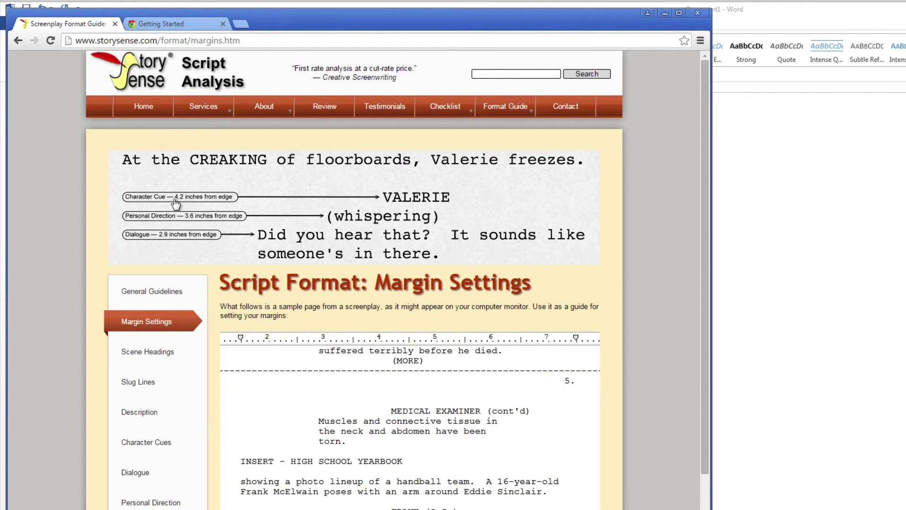
- Add a 4.2" tab stop from the ruler in Word and indent the empty line to it
key("alt+Tab")
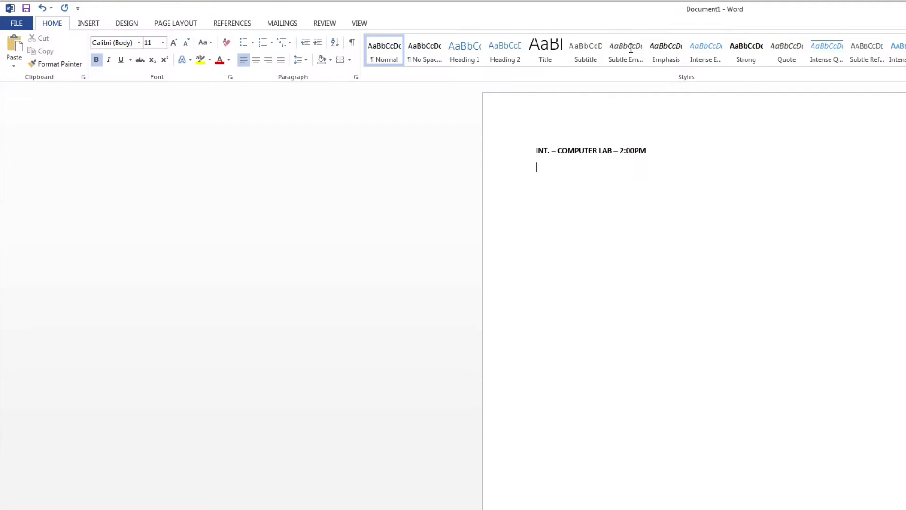
left_click(358, 26)
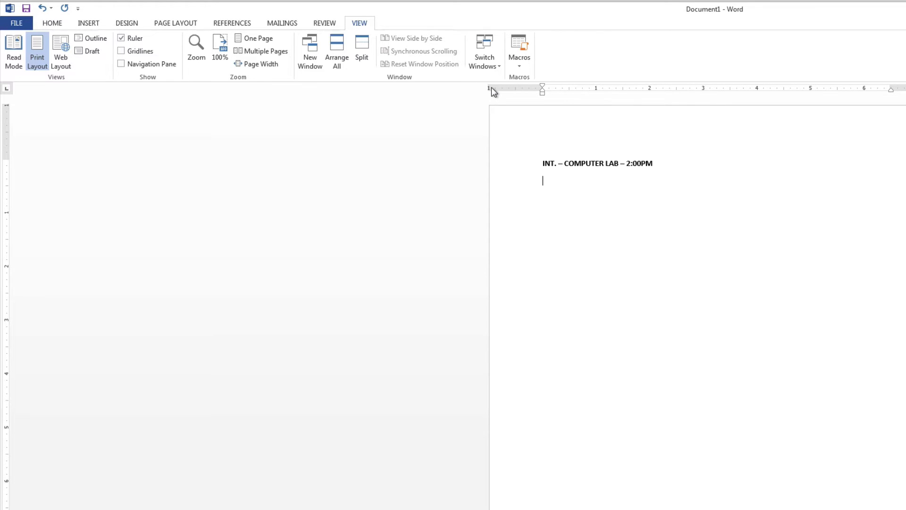
double_click(686, 90)
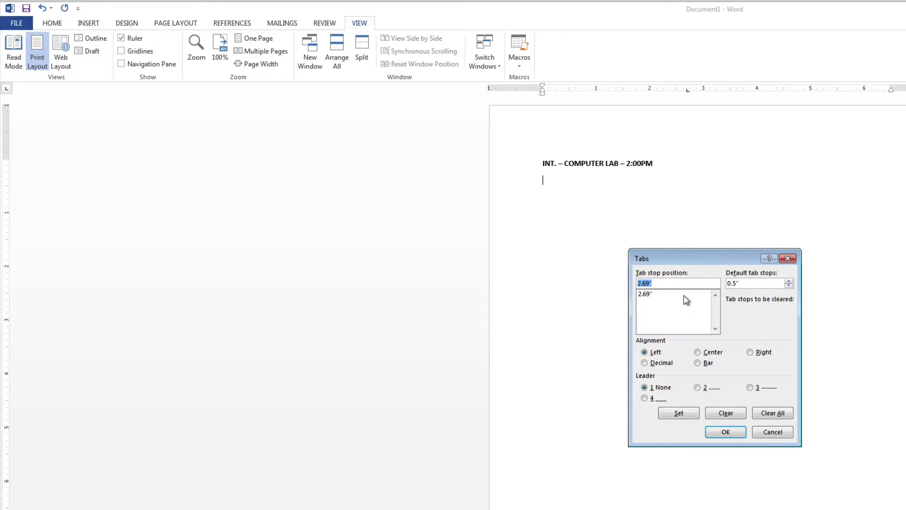
type("4.2")
left_click(732, 433)
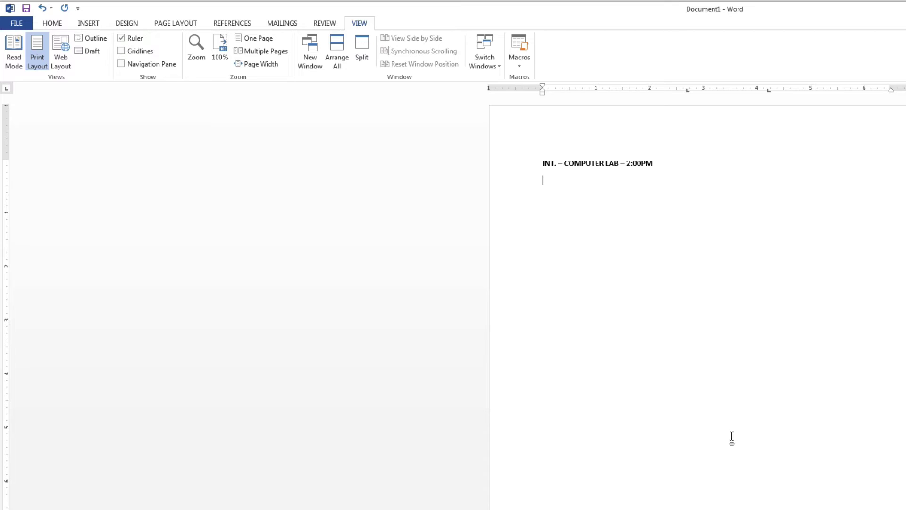
key("Tab")
key("Tab")
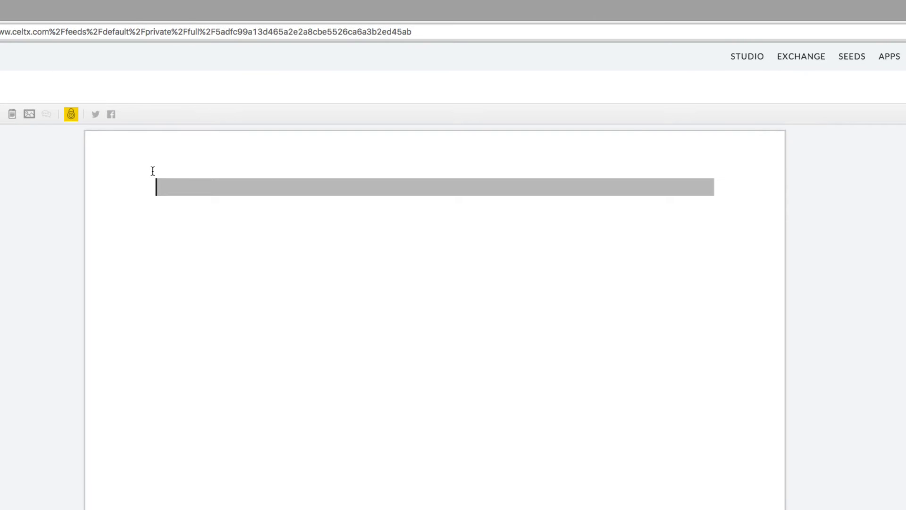
- Enter the scene heading 'INT - COMPUTER LAB - MORNING' and continue onto an Action line
type("INT - COMPUTER ")
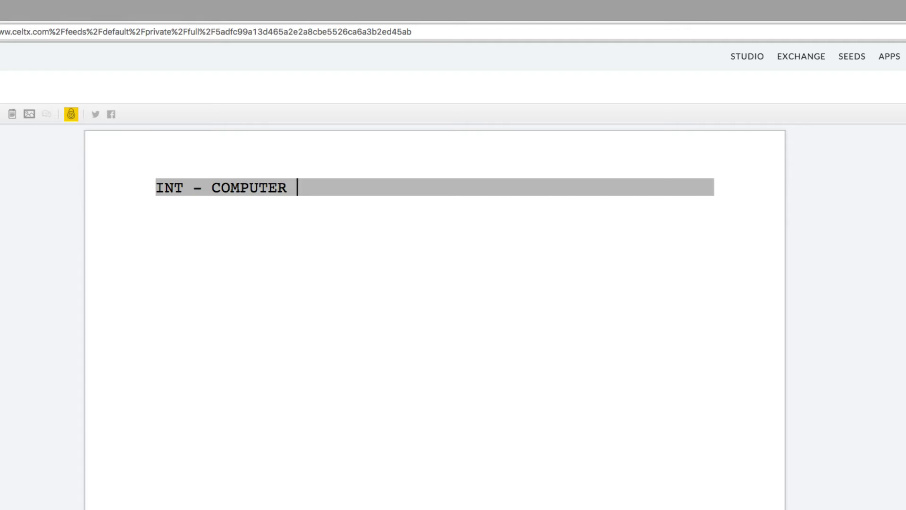
type("LAB - MORNING")
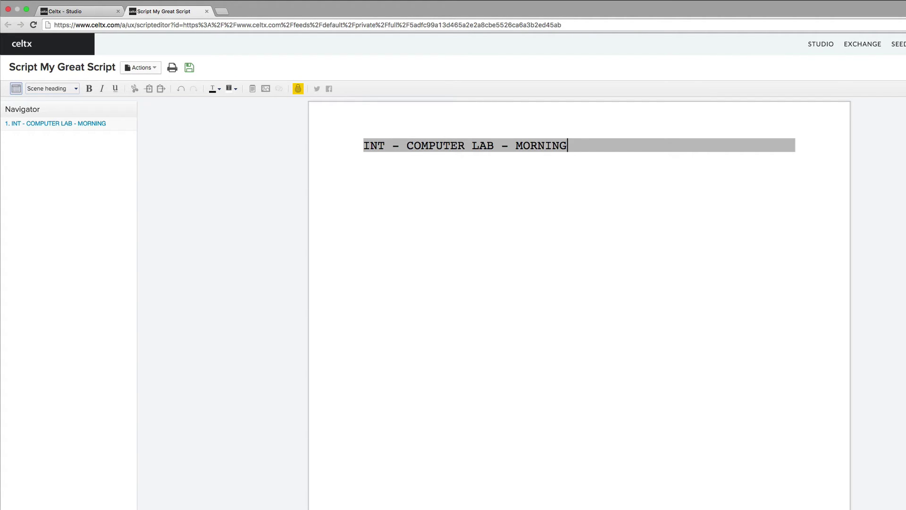
key("Return")
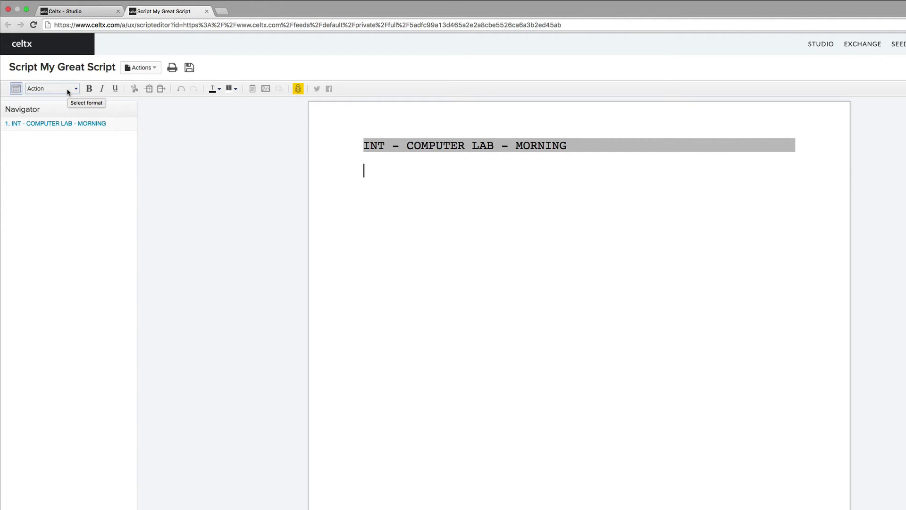
- Write the action line about students chatting at their computers until the lights go out, then add a MR. CORWIN cue
type("Stude")
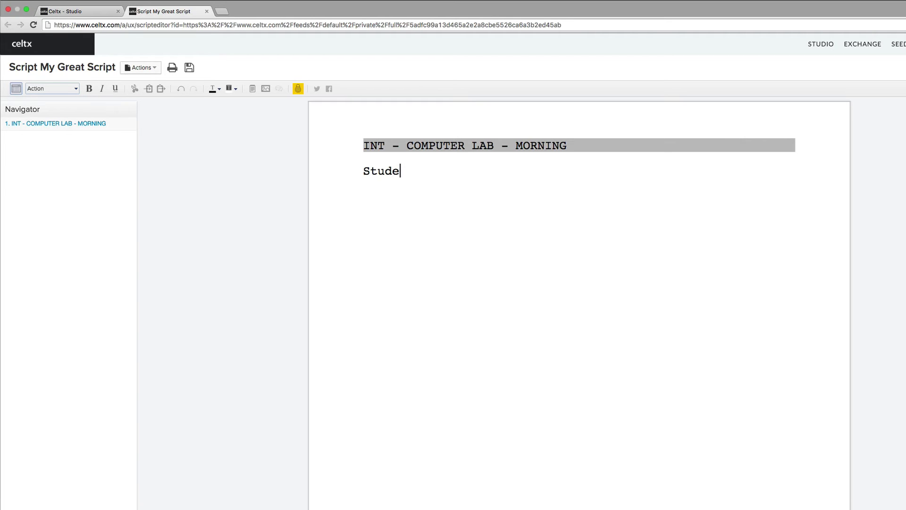
type("nts are busy typing ")
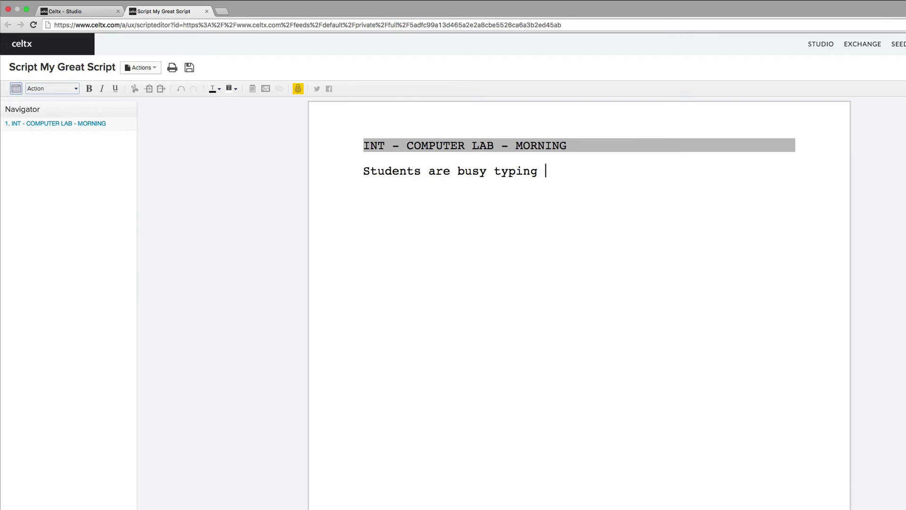
type("at their comput")
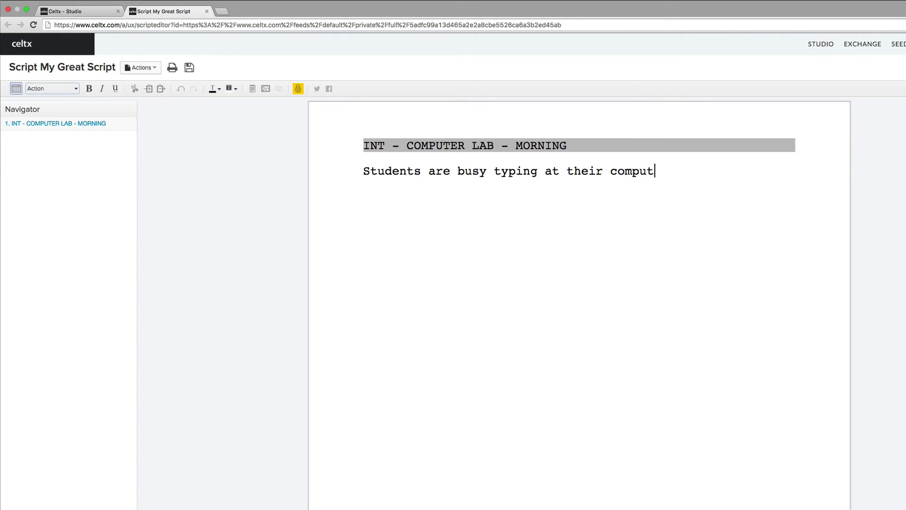
type("ers.  They are cha")
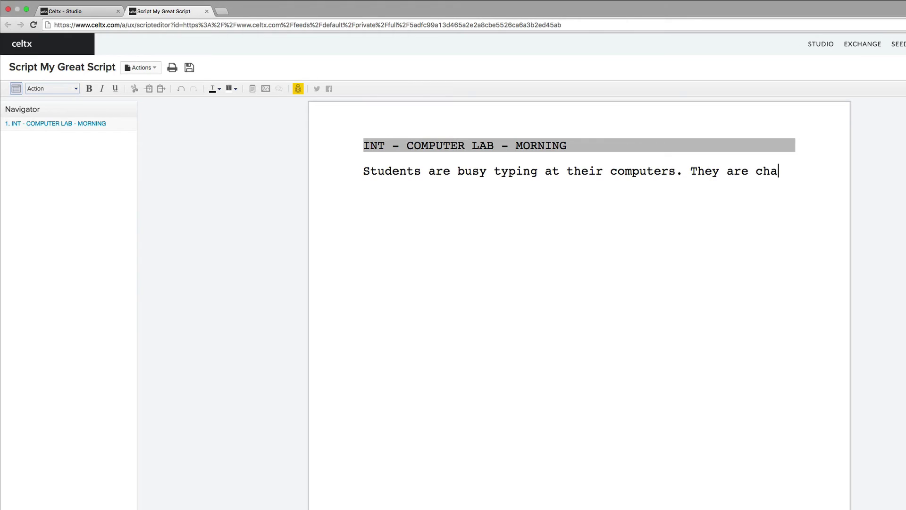
type("tting about th")
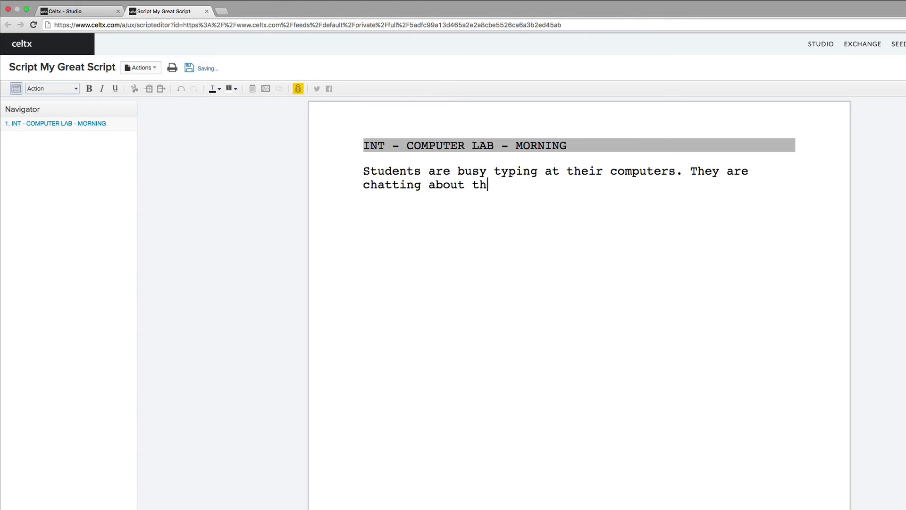
type("eir lives")
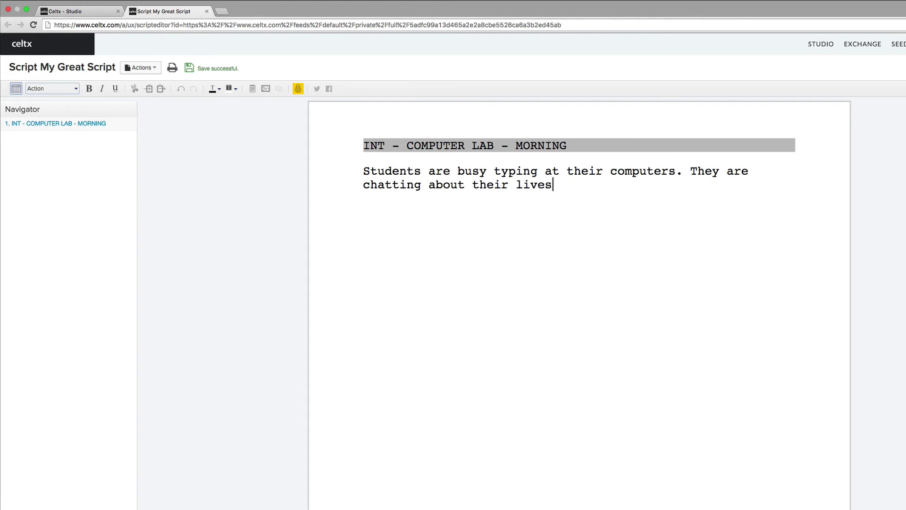
type(" and the l")
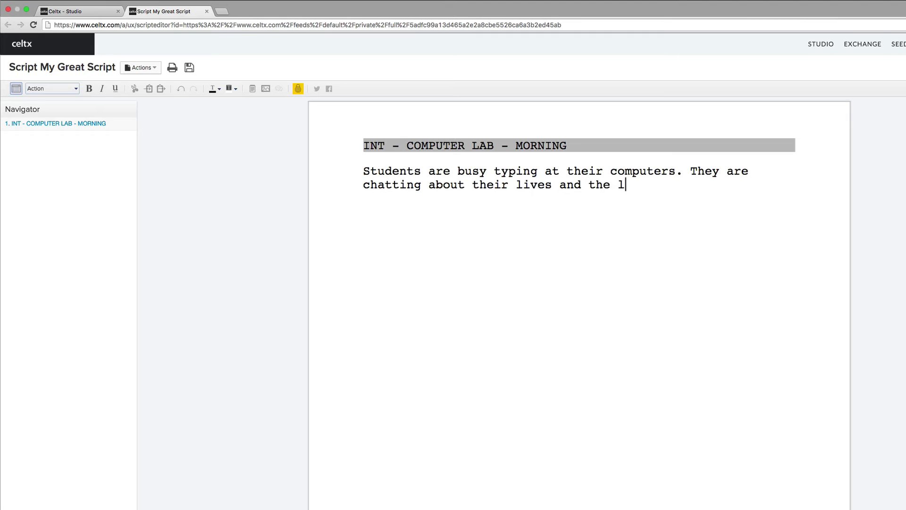
type("ights go out.")
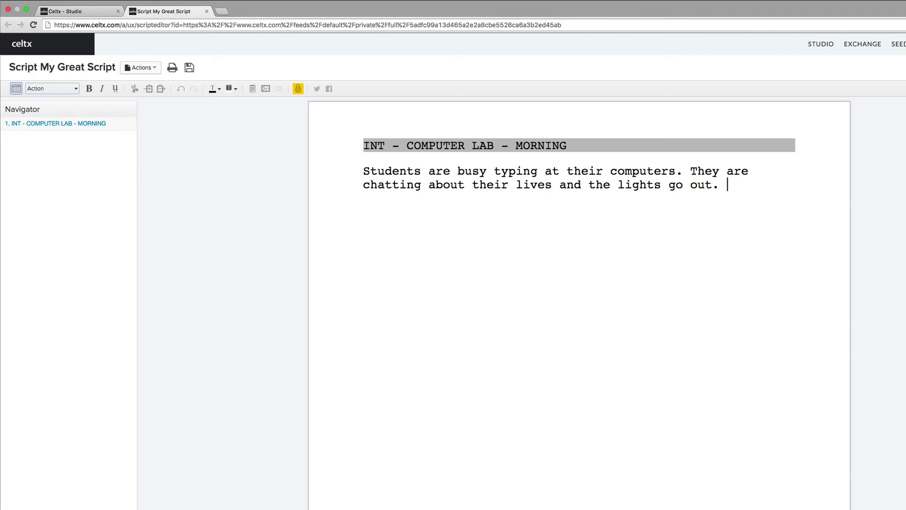
key("Return")
key("Tab")
type("MR. CORWIN")
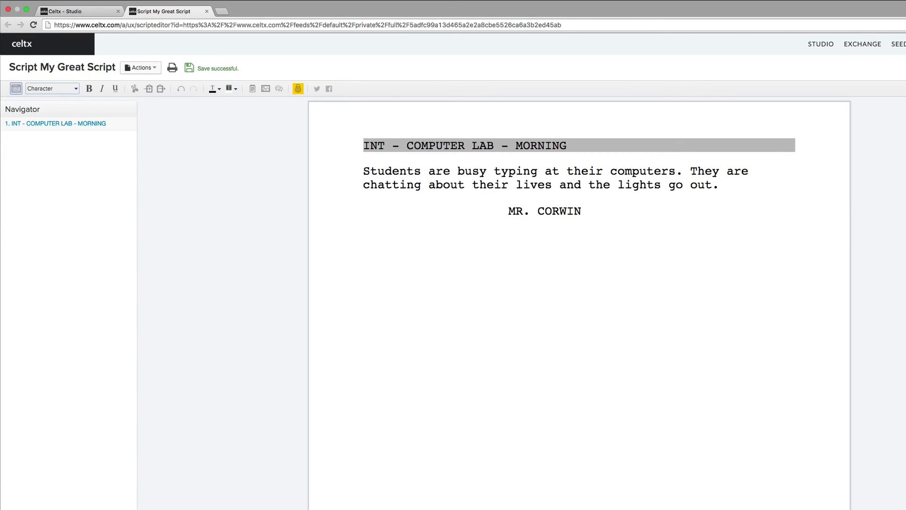
- Give MR. CORWIN the dialogue 'What is happening?'
key("Return")
type("What is hap")
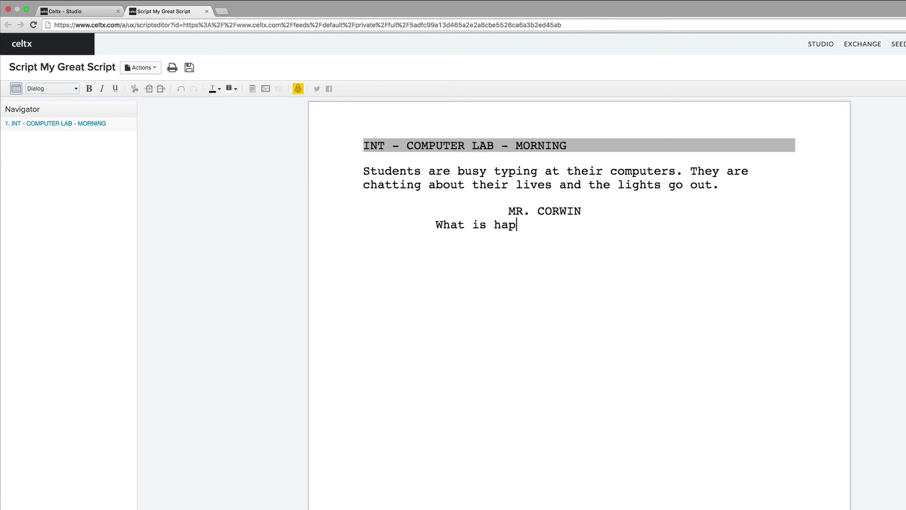
type("pening?")
key("Return")
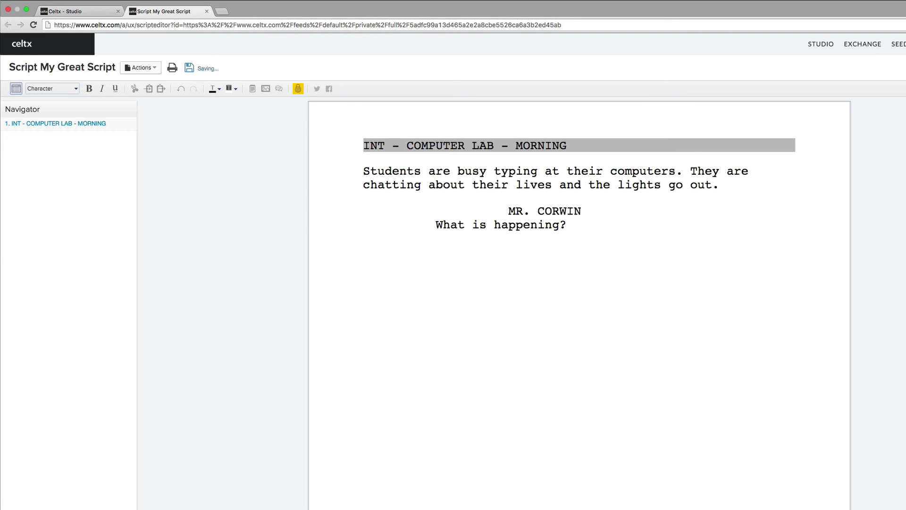
- Add JOSE replying 'The lights went out.' followed by a new MR. CORWIN cue
type("JOSE")
key("Return")
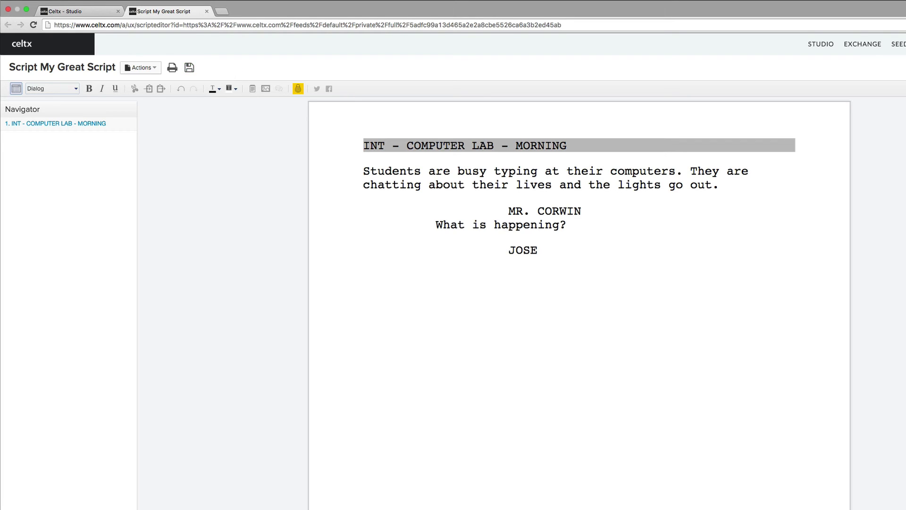
type("t")
key("BackSpace")
type("The lights went out.")
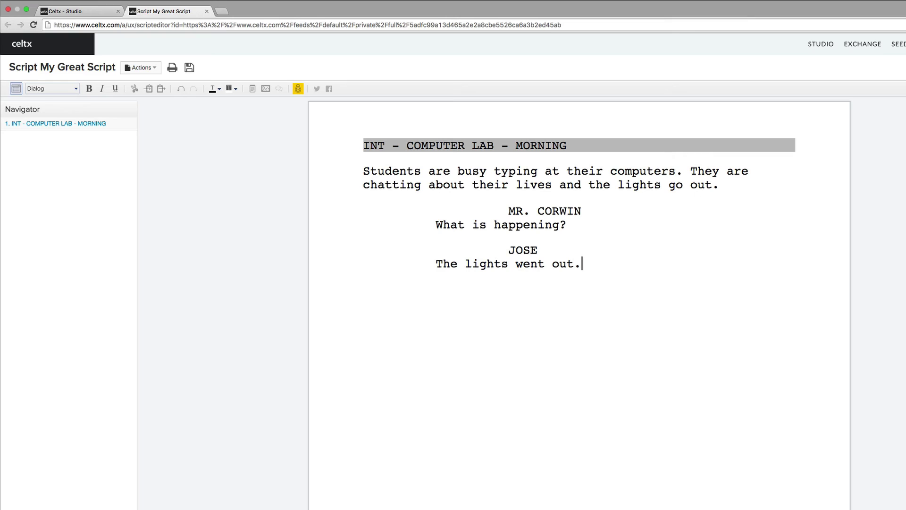
key("Return")
type("M")
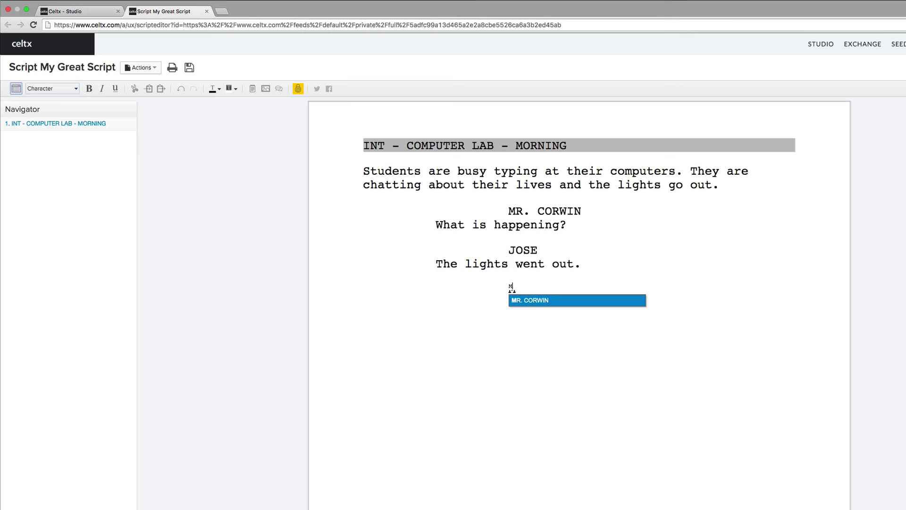
key("Return")
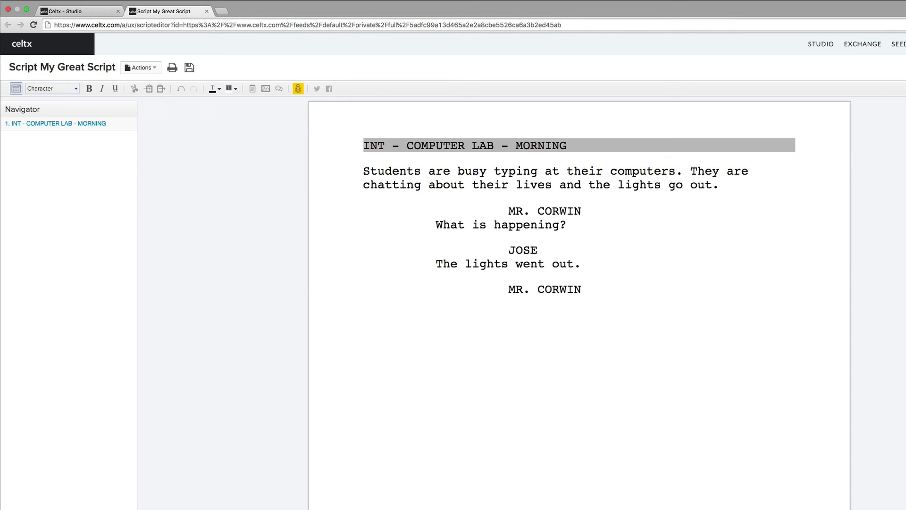
- Give MR. CORWIN the parenthetical '(Sarcastically)' and the line 'Really? I hadn't noticed.'
key("Return")
type("(")
type("Sarcastically")
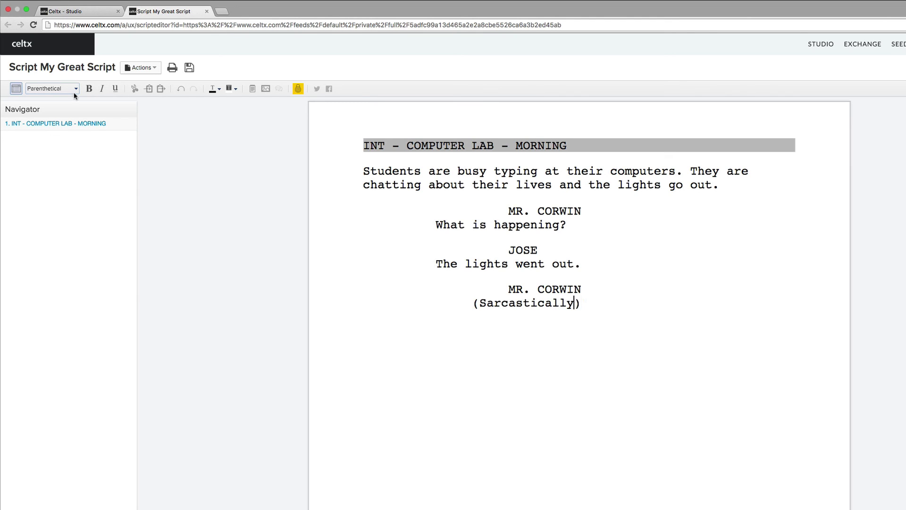
left_click(616, 308)
key("Return")
type("Really?")
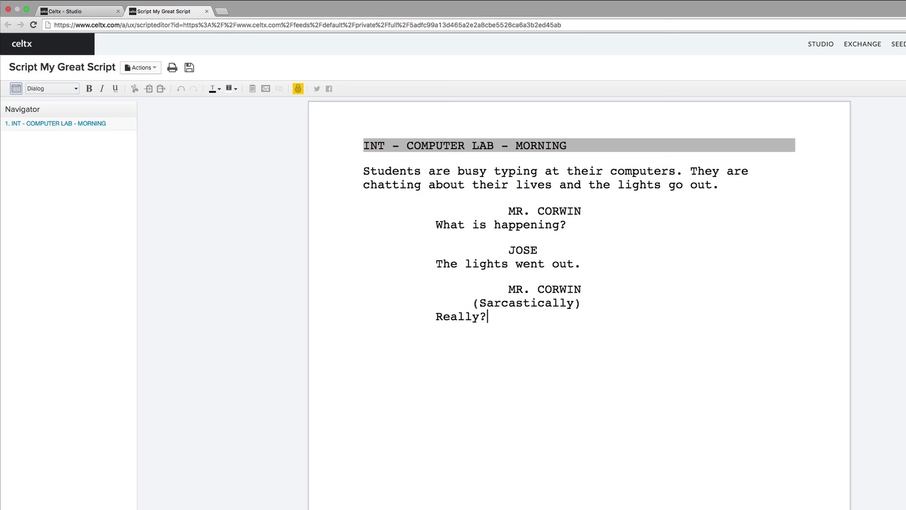
type("  I hadn't noticed.")
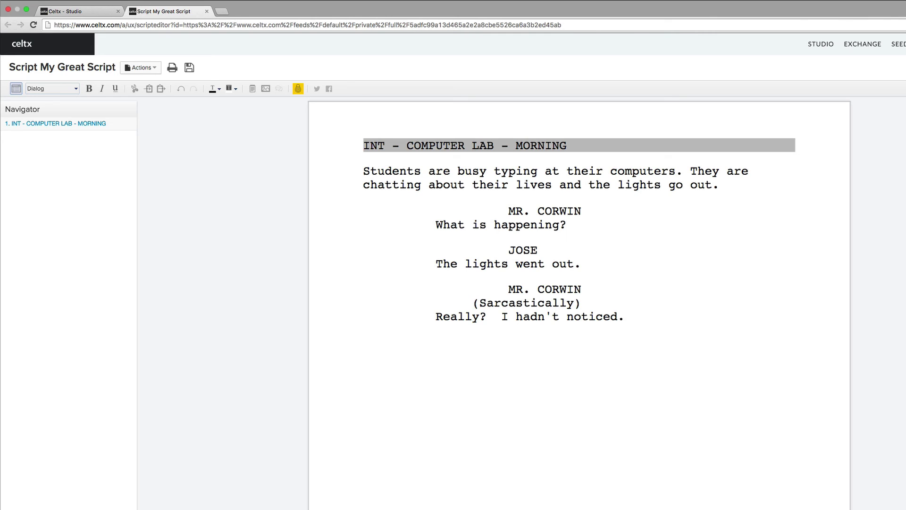
- Add a JOSE cue and begin his line 'Mr. Corwin is always so...'
key("Return")
type("J")
key("Return")
key("Return")
type("Mr. C")
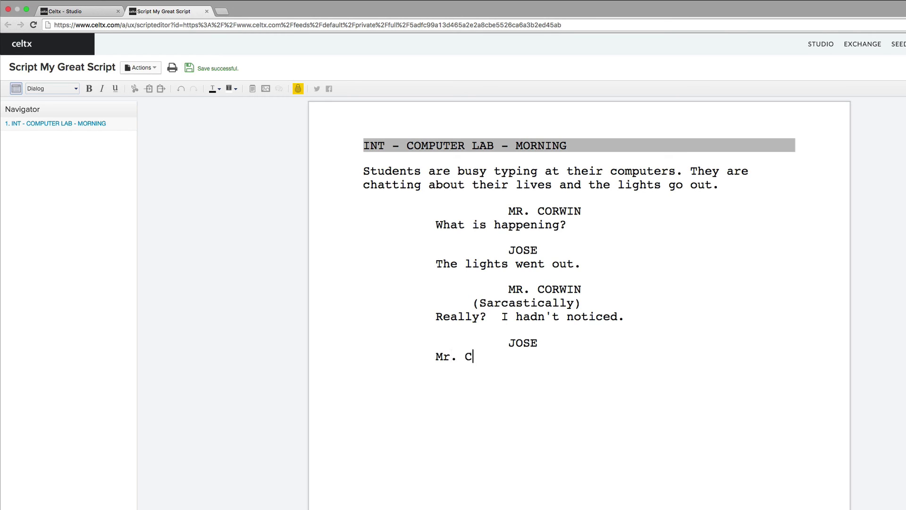
type("orwin is always ")
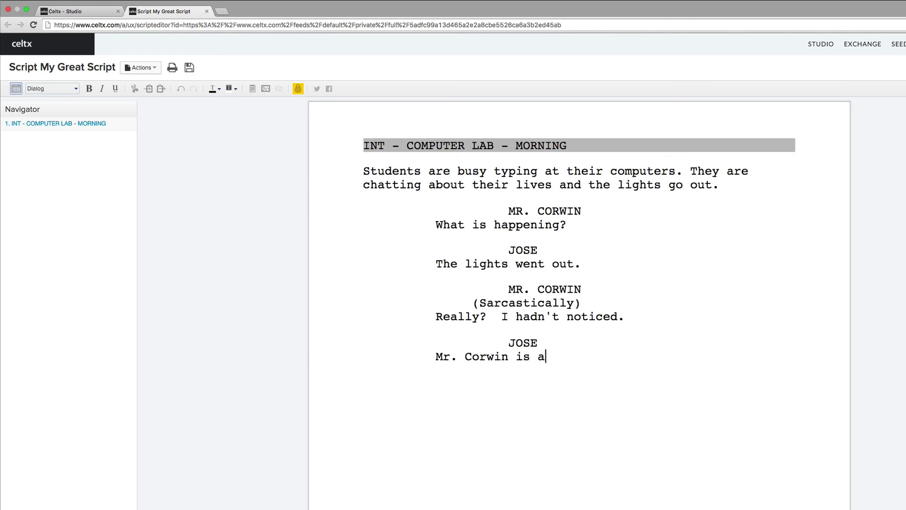
type("so ck")
- Complete JOSE's line with 'kind...not.'
key("BackSpace")
key("BackSpace")
type("kind.")
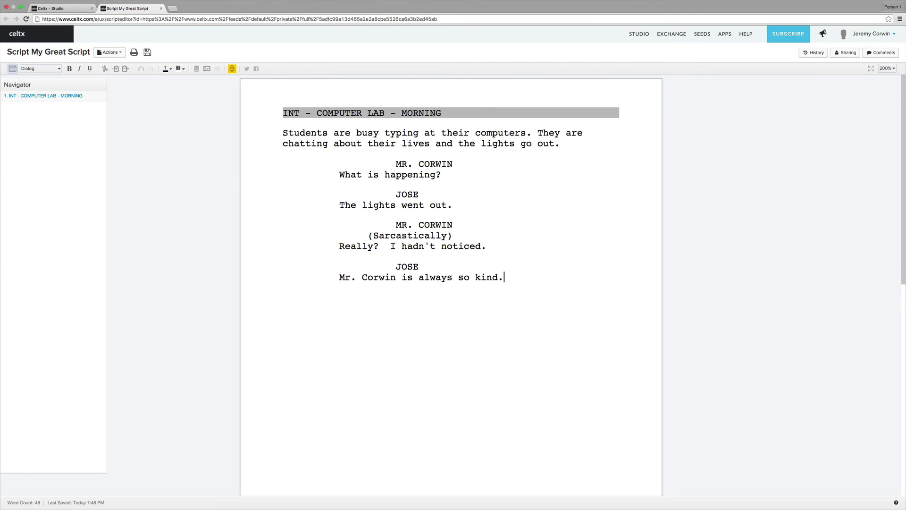
type("..not.")
key("Return")
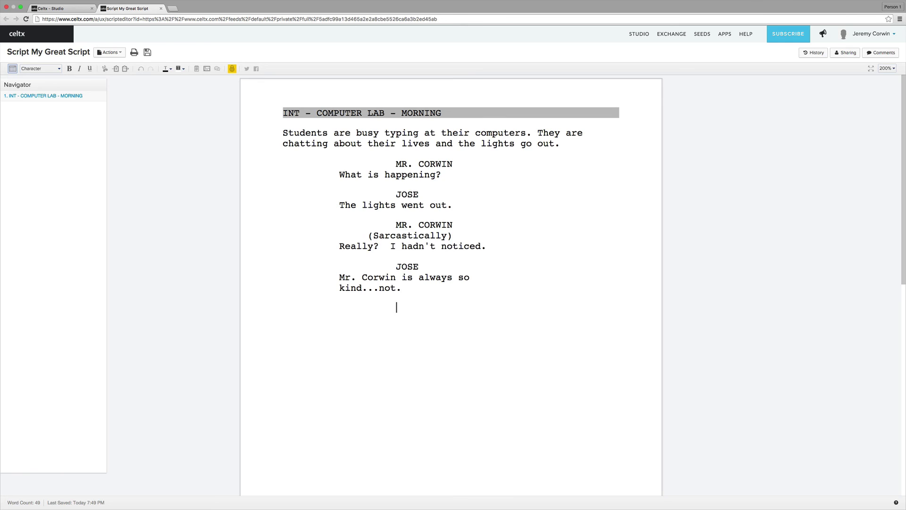
- Add MARY's line wondering if he knows Mark turned off the lights to scare him
type("MARY")
key("Return")
type("I know, right?  You were just telling hi")
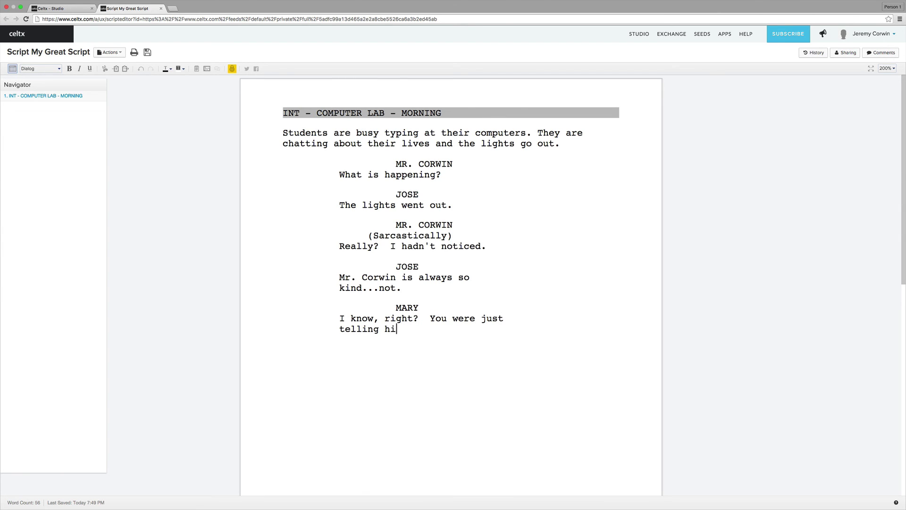
type("m what happened. I wonder if he no")
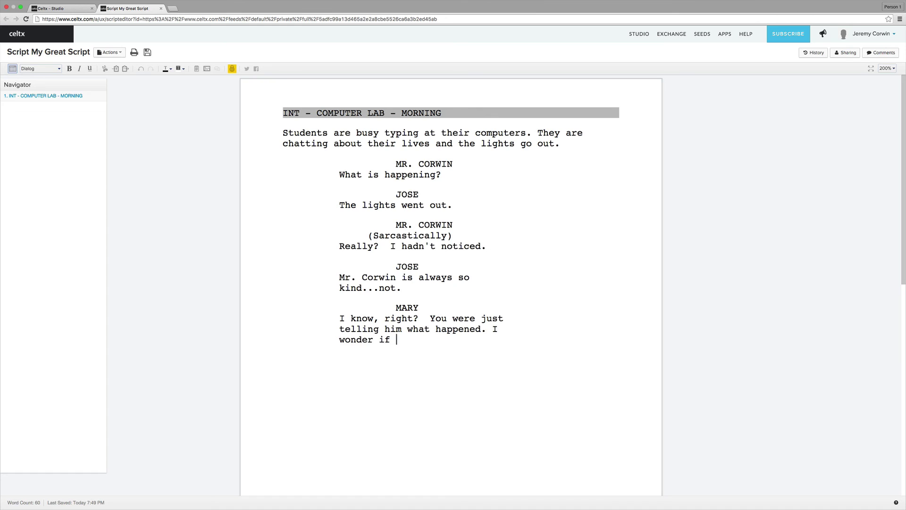
key("BackSpace")
key("BackSpace")
type("knows that Mark turned off the lighgts")
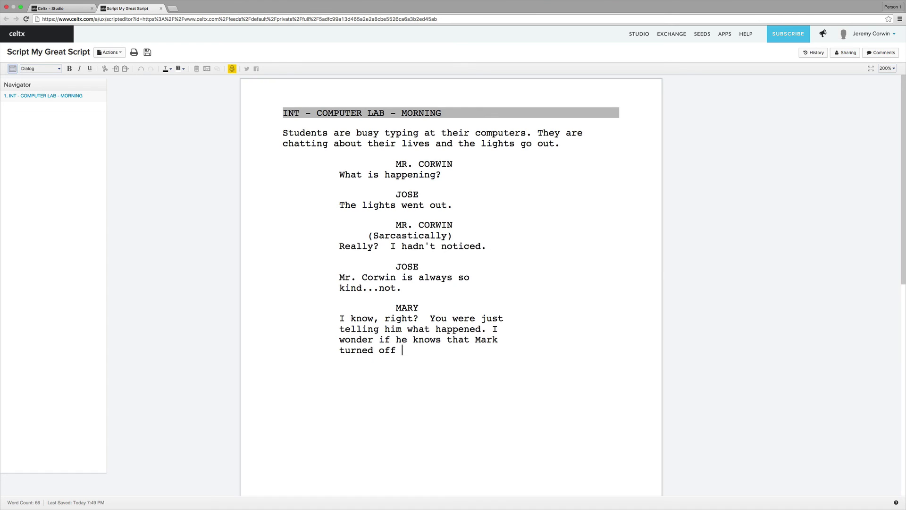
key("BackSpace")
key("BackSpace")
key("BackSpace")
type("ts and is going to scare him.")
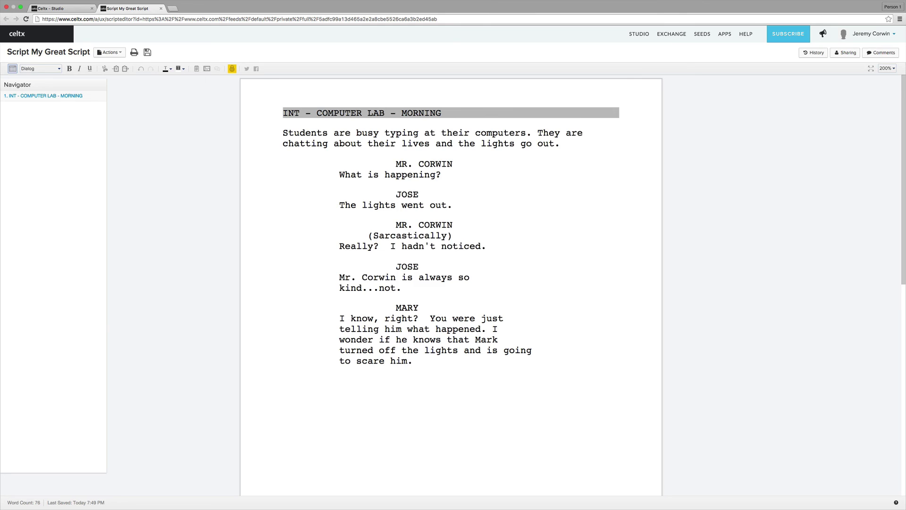
- Add MARK's 'Mary, quiet. It won't be funny if he knows.' and MR. CORWIN asking students for quiet
key("Return")
type("MARK")
key("Return")
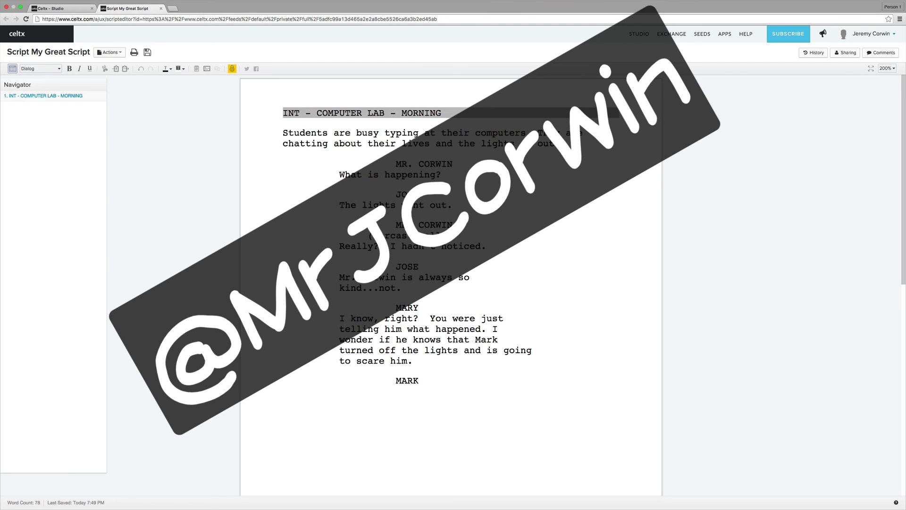
type("Mary, quiet. It won't be fu")
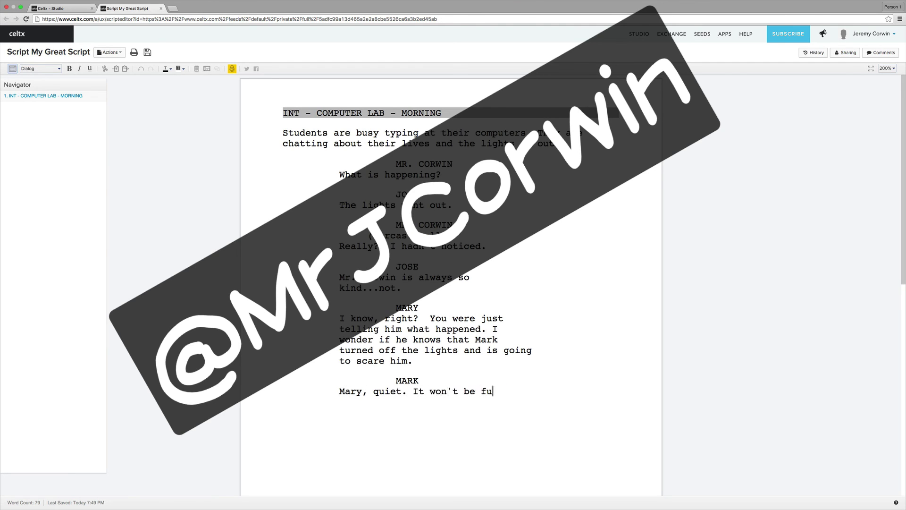
type("nny if he knows.s")
key("Return")
key("Return")
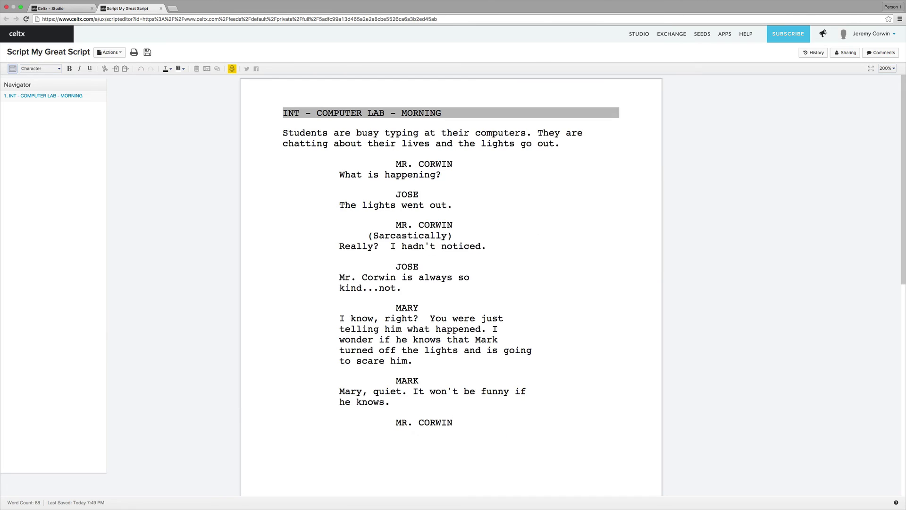
type("Students, please be quiet, I'm")
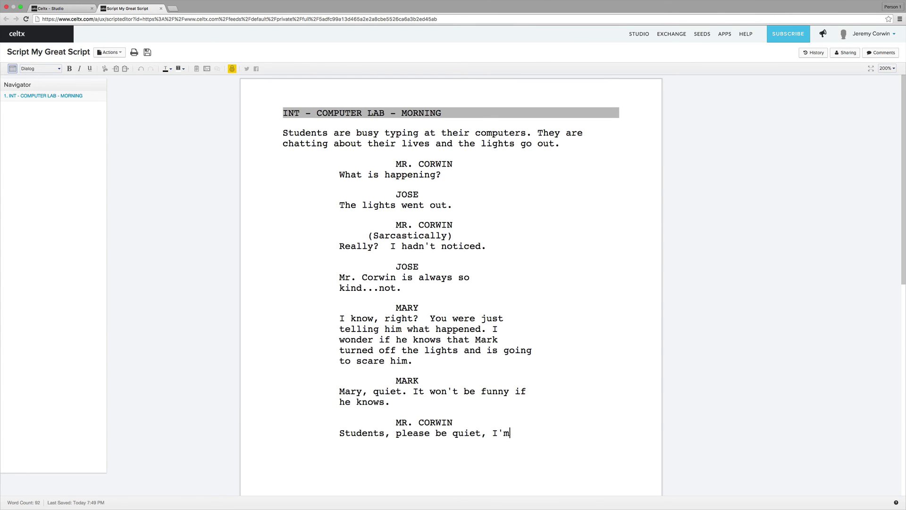
type(" trying to figure out why the lights turned off.")
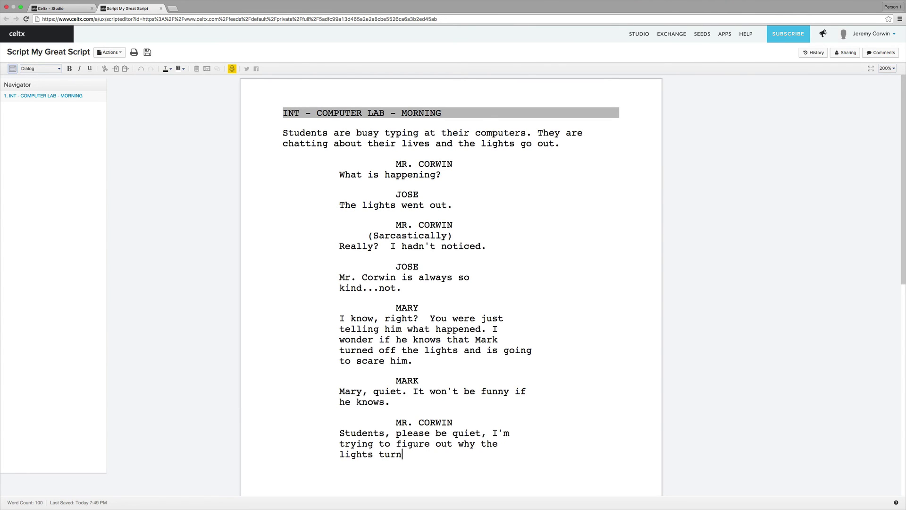